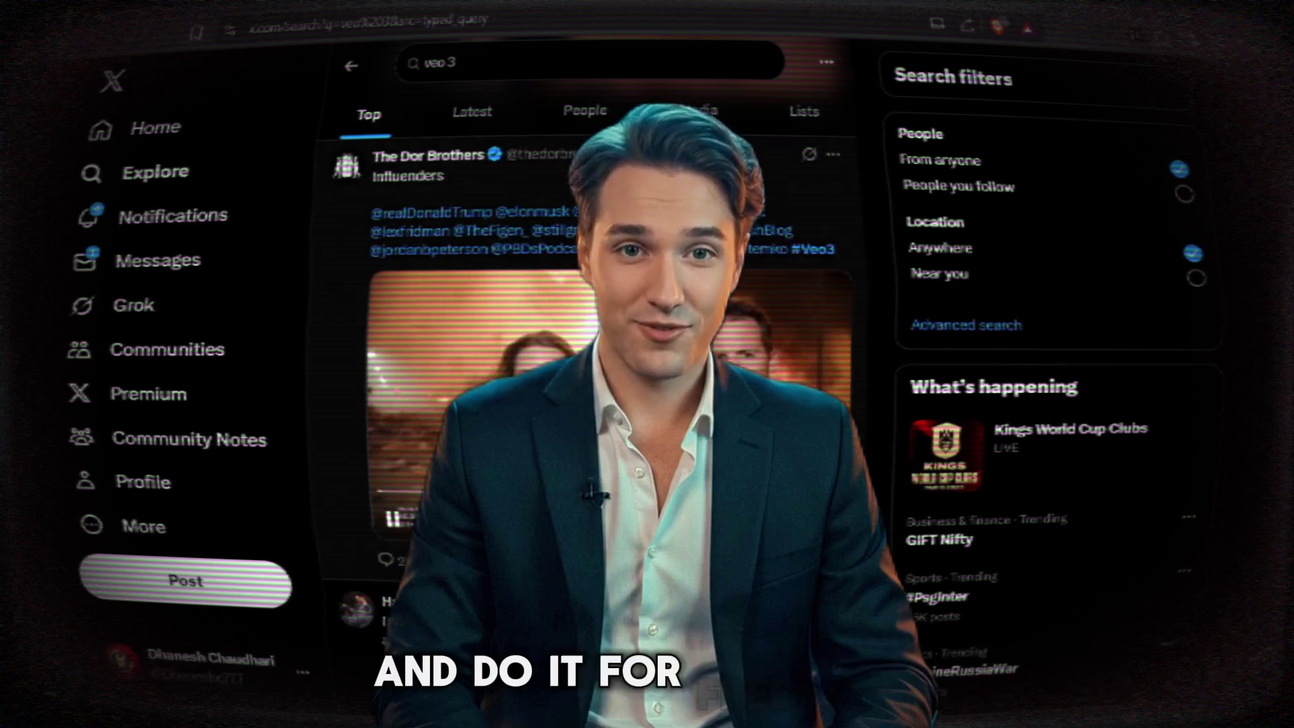
scroll(516, 274, down, 2)
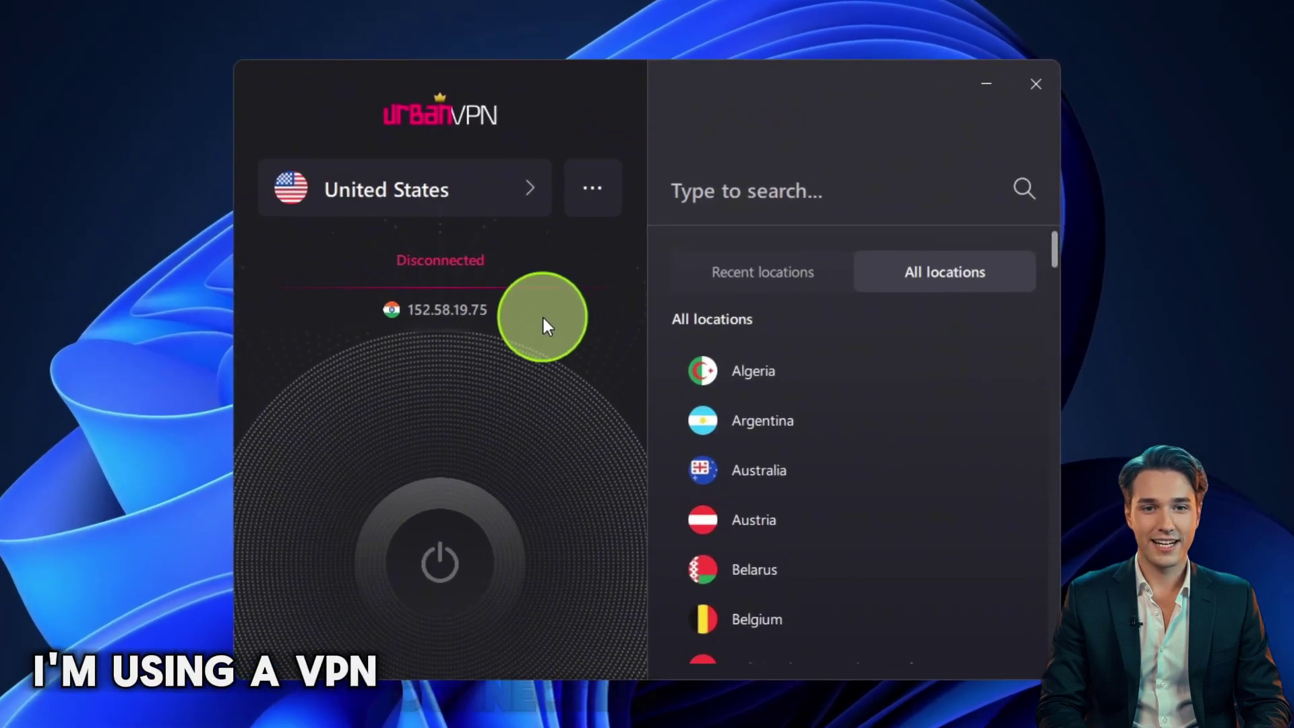
- Connect Urban VPN to a United States server
click(441, 558)
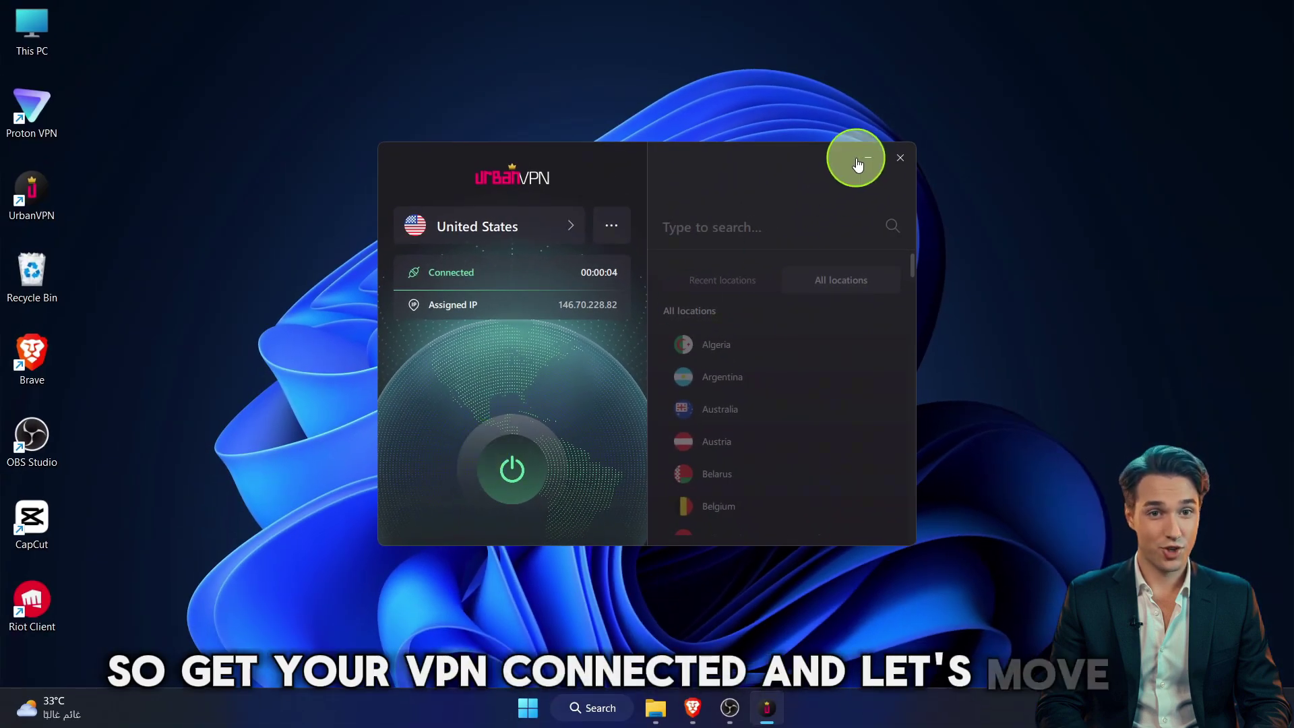
- Search Brave for 'Google ai studio' and open the official Google AI Studio site
click(692, 708)
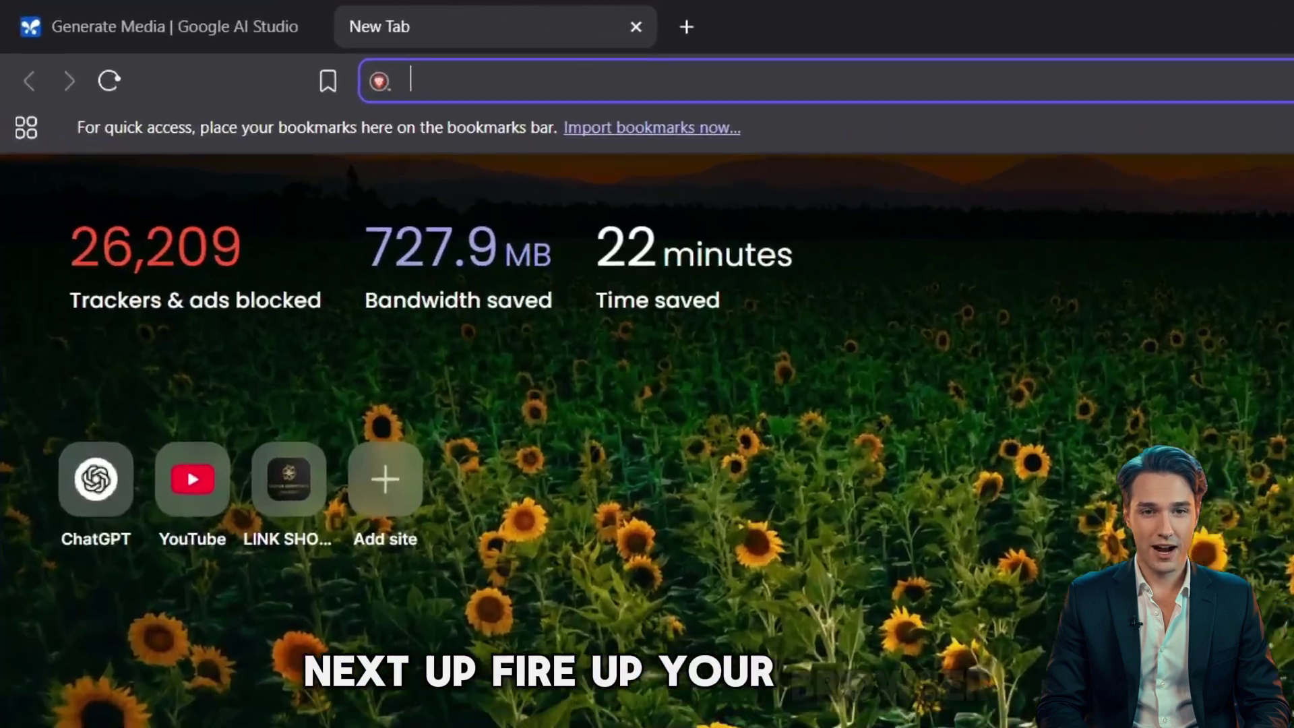
text(Google ai)
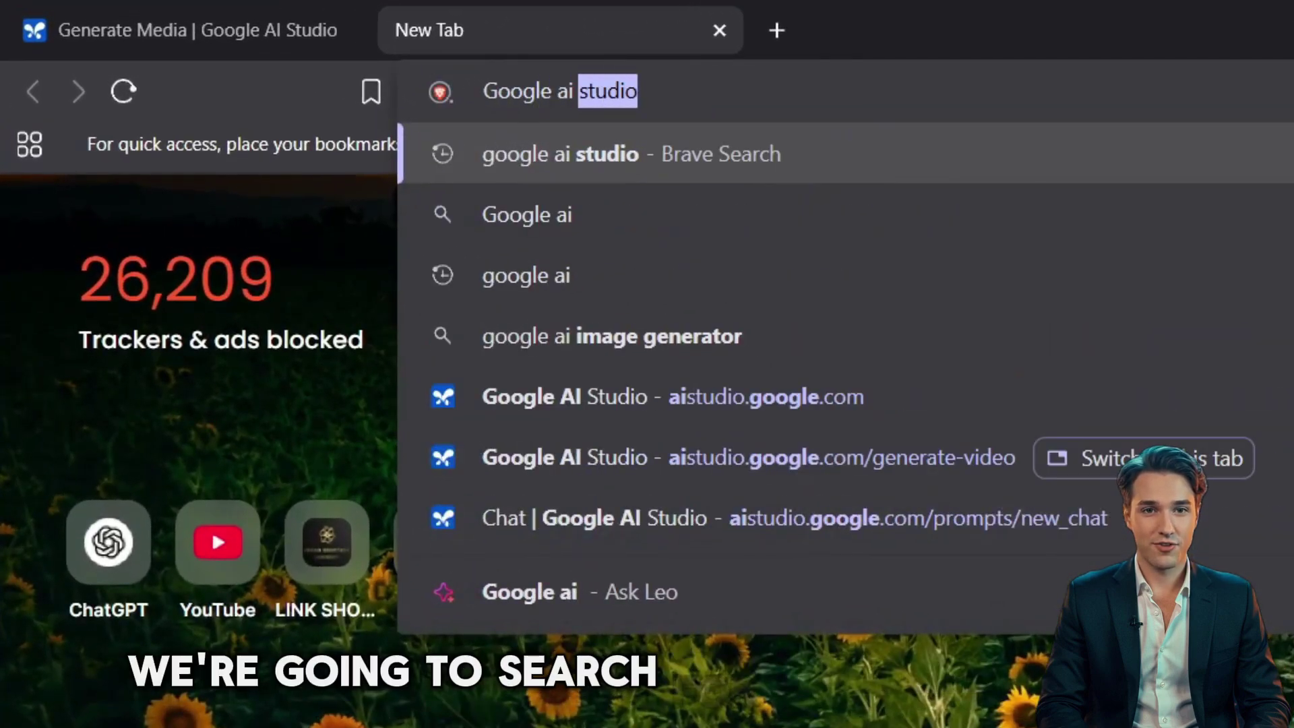
key(Return)
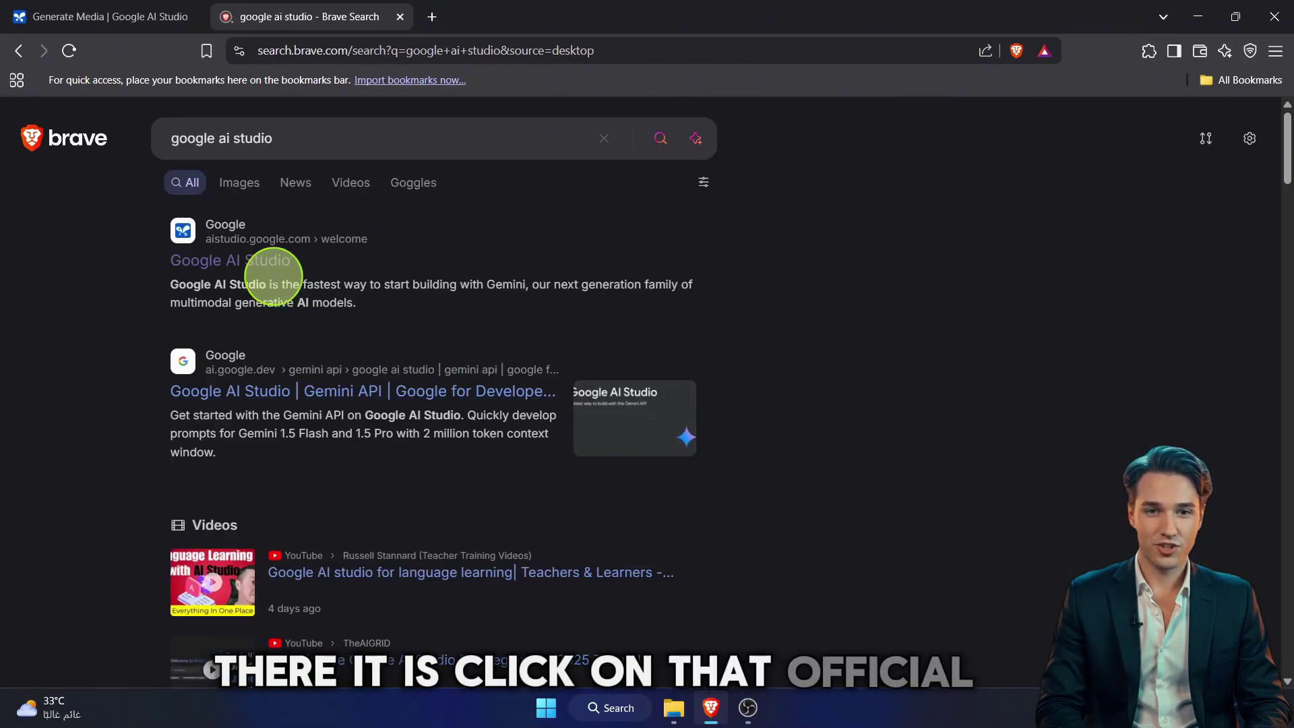
click(272, 266)
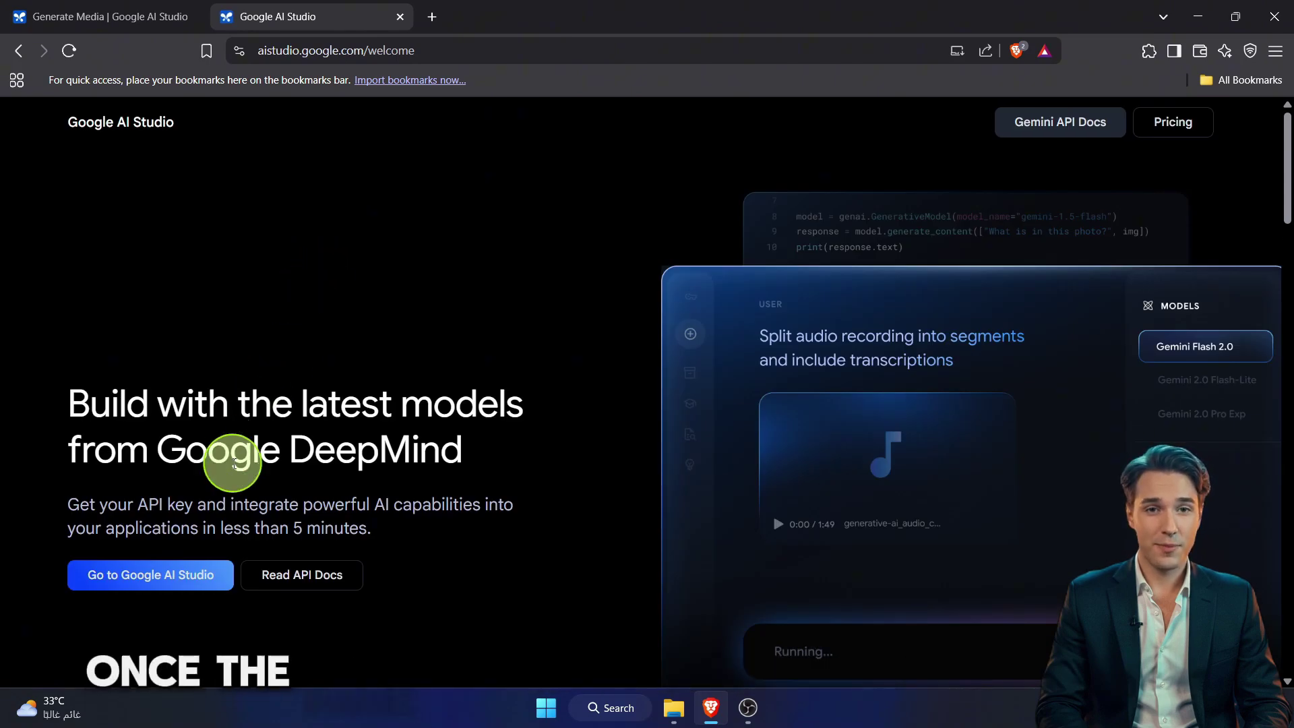
- Enter the AI Studio workspace and open Veo from Generate Media
click(206, 578)
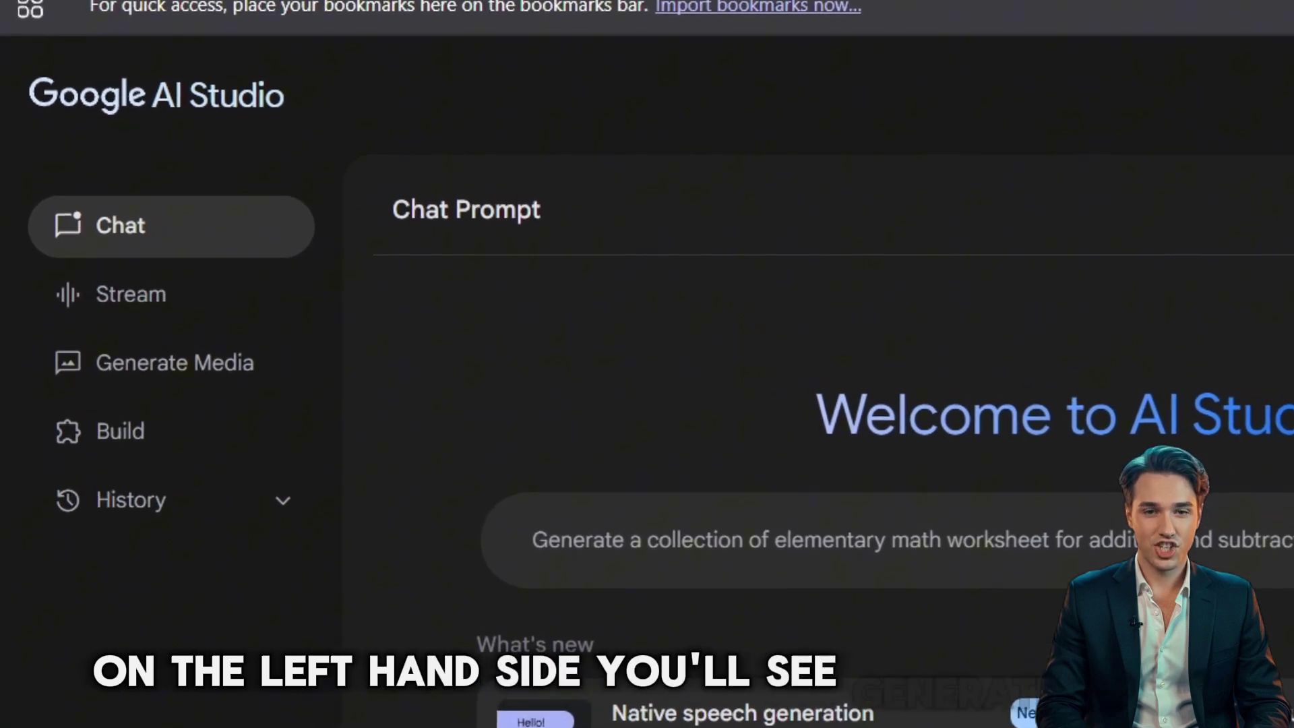
click(261, 370)
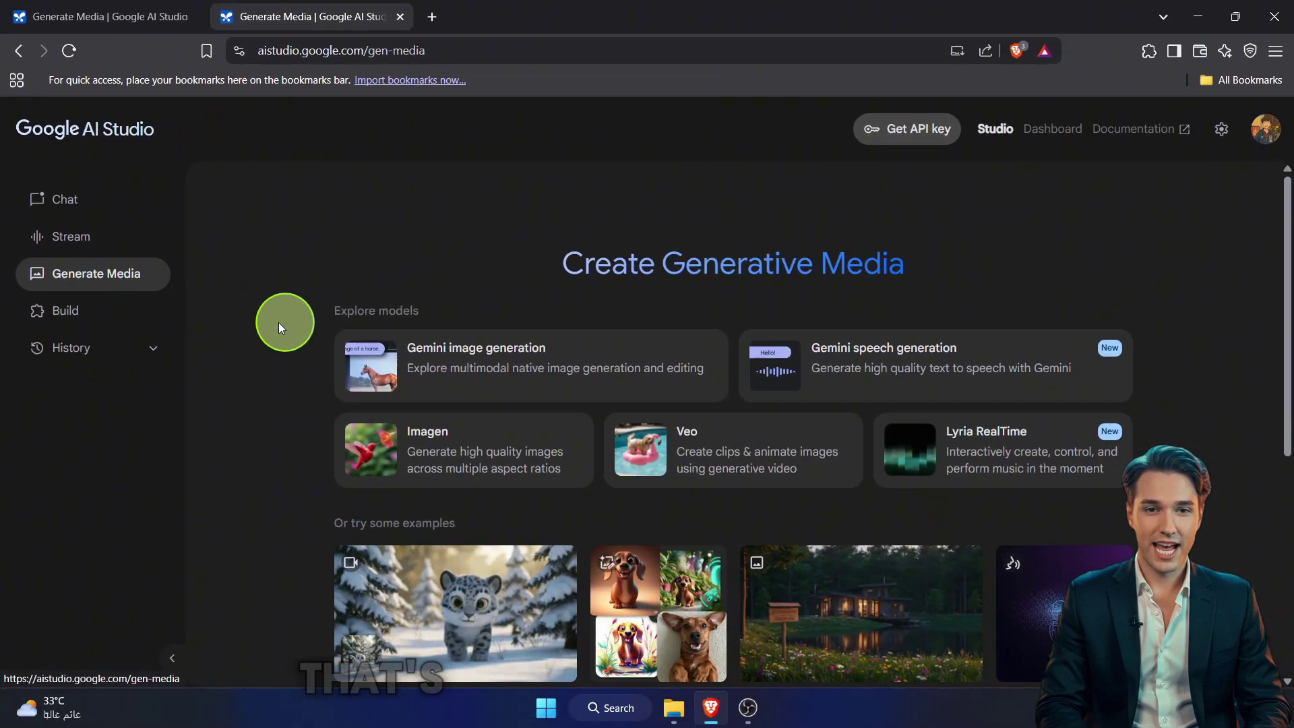
click(708, 440)
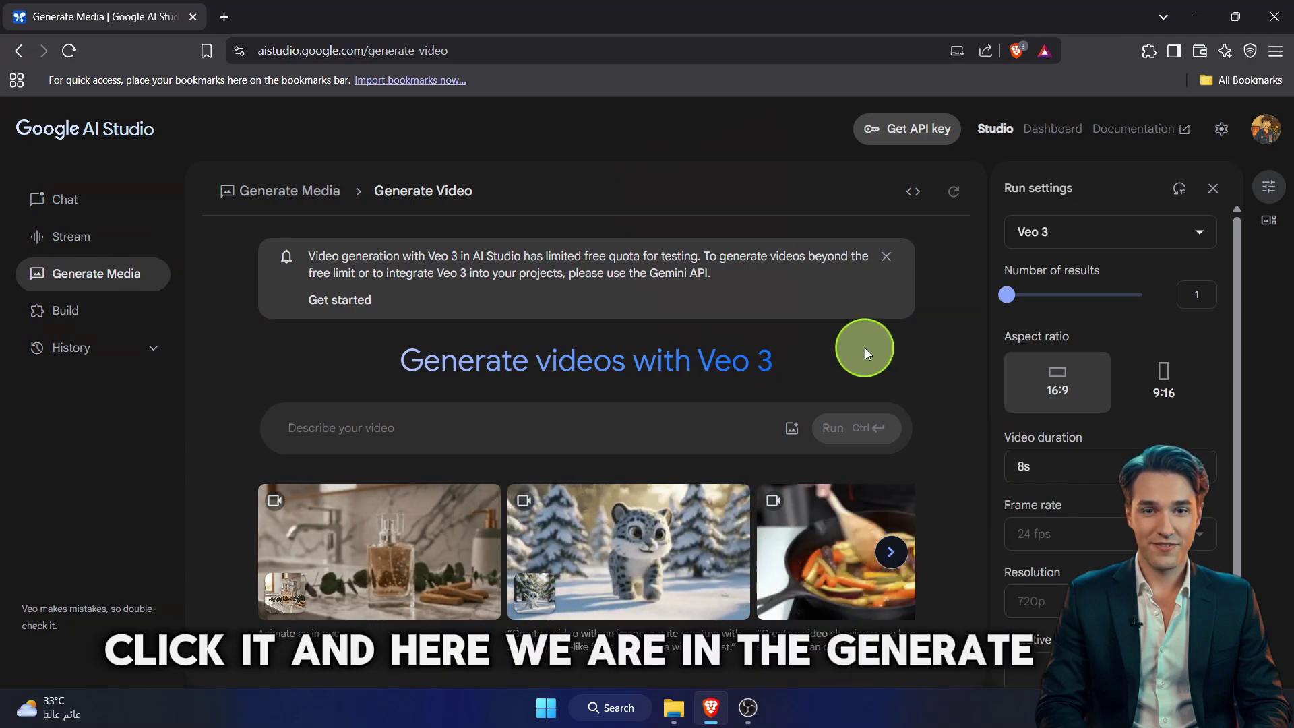
click(659, 422)
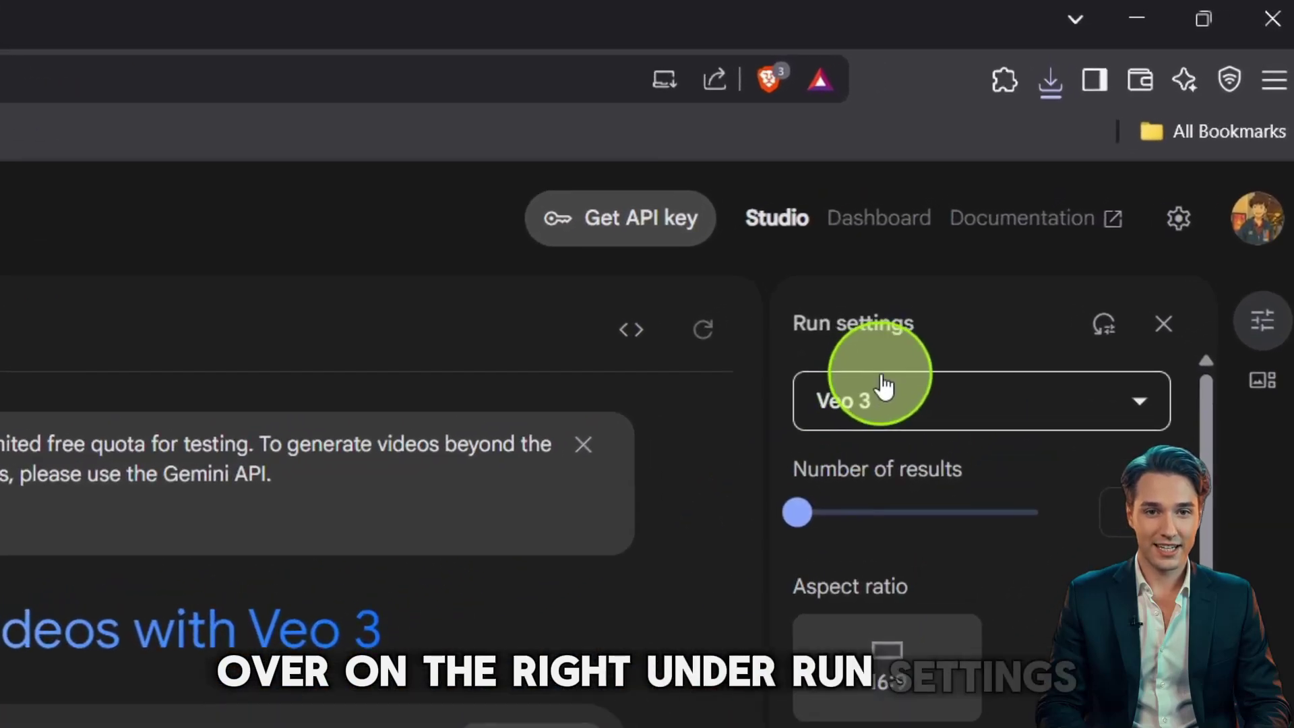
click(882, 385)
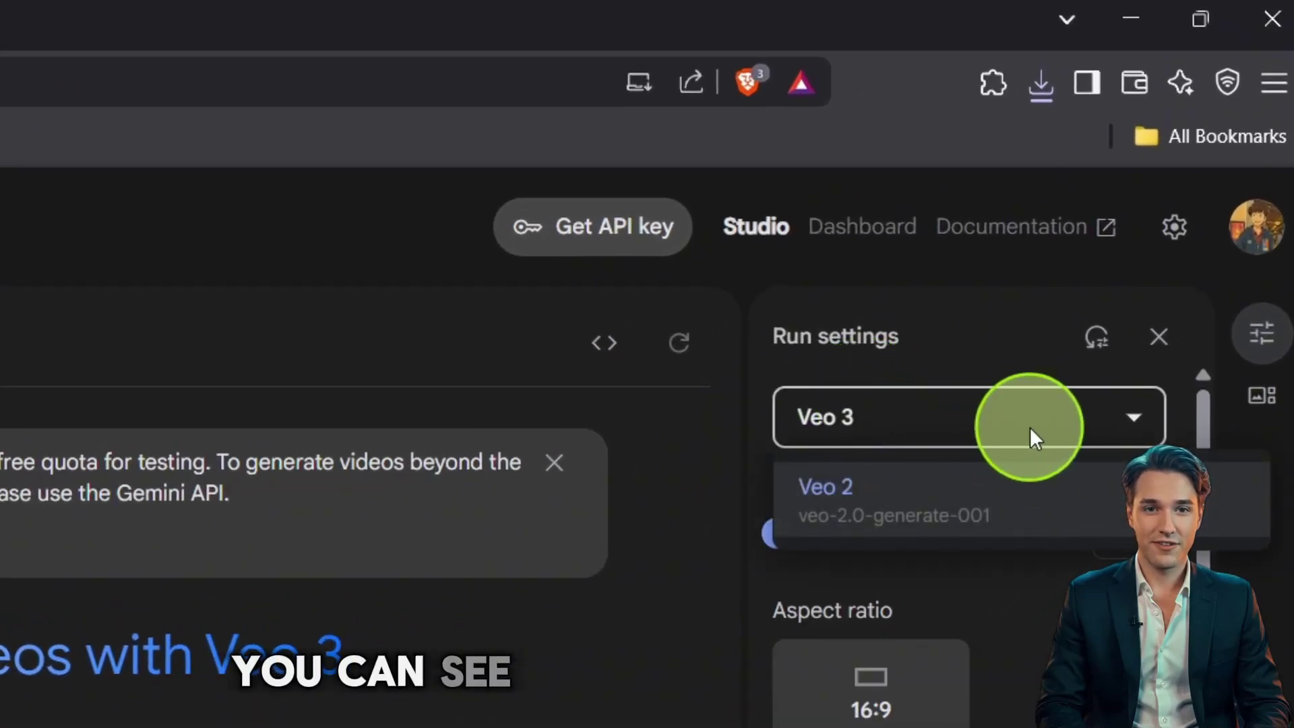
click(985, 429)
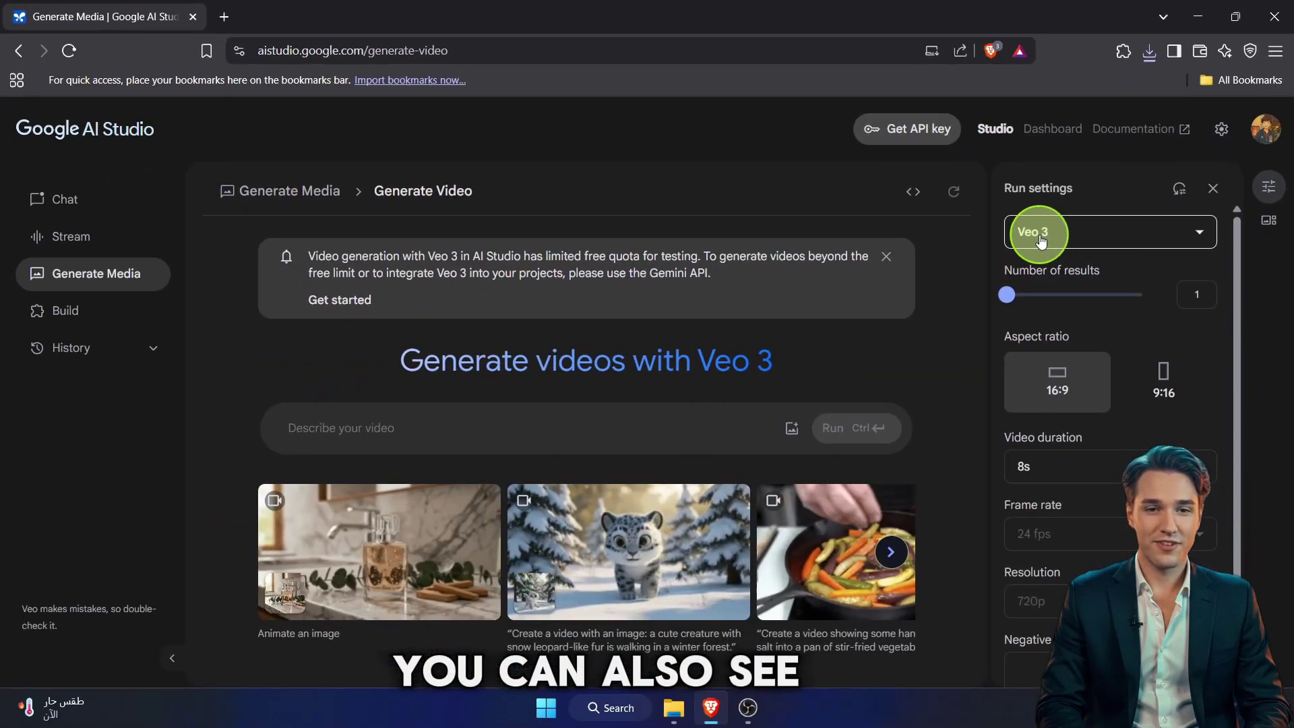
click(1039, 234)
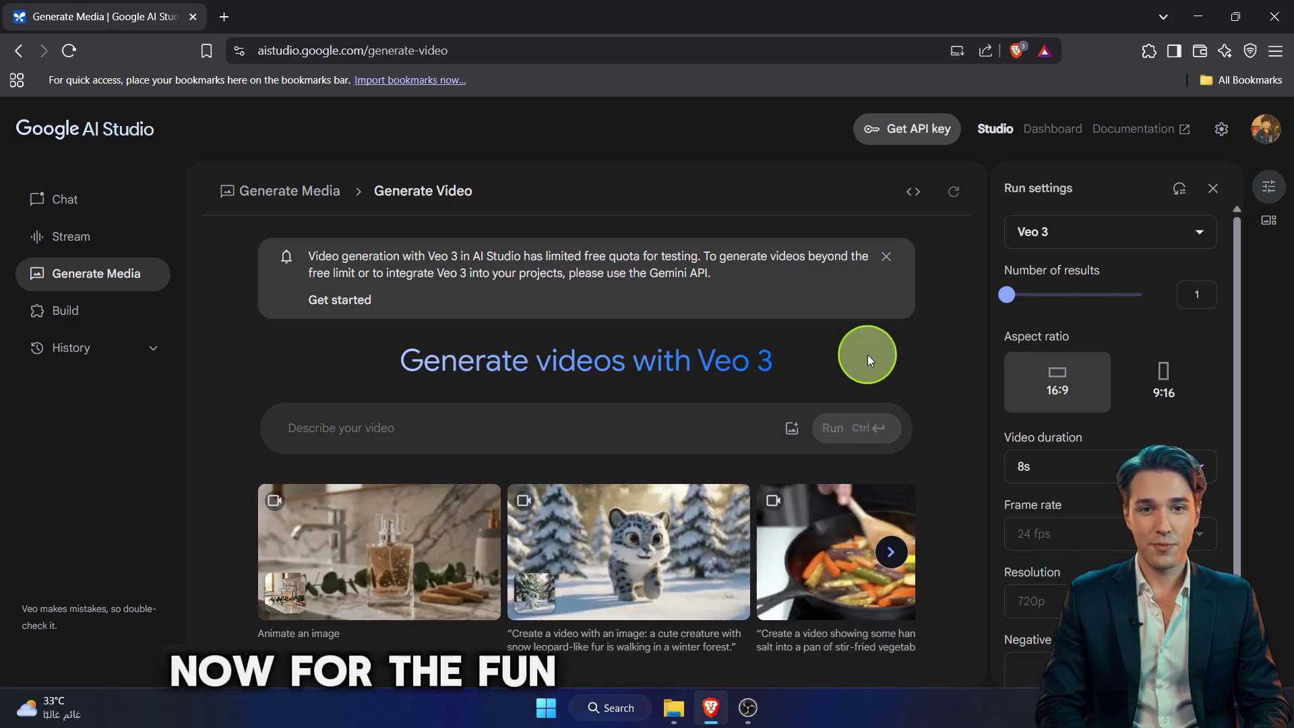
click(663, 423)
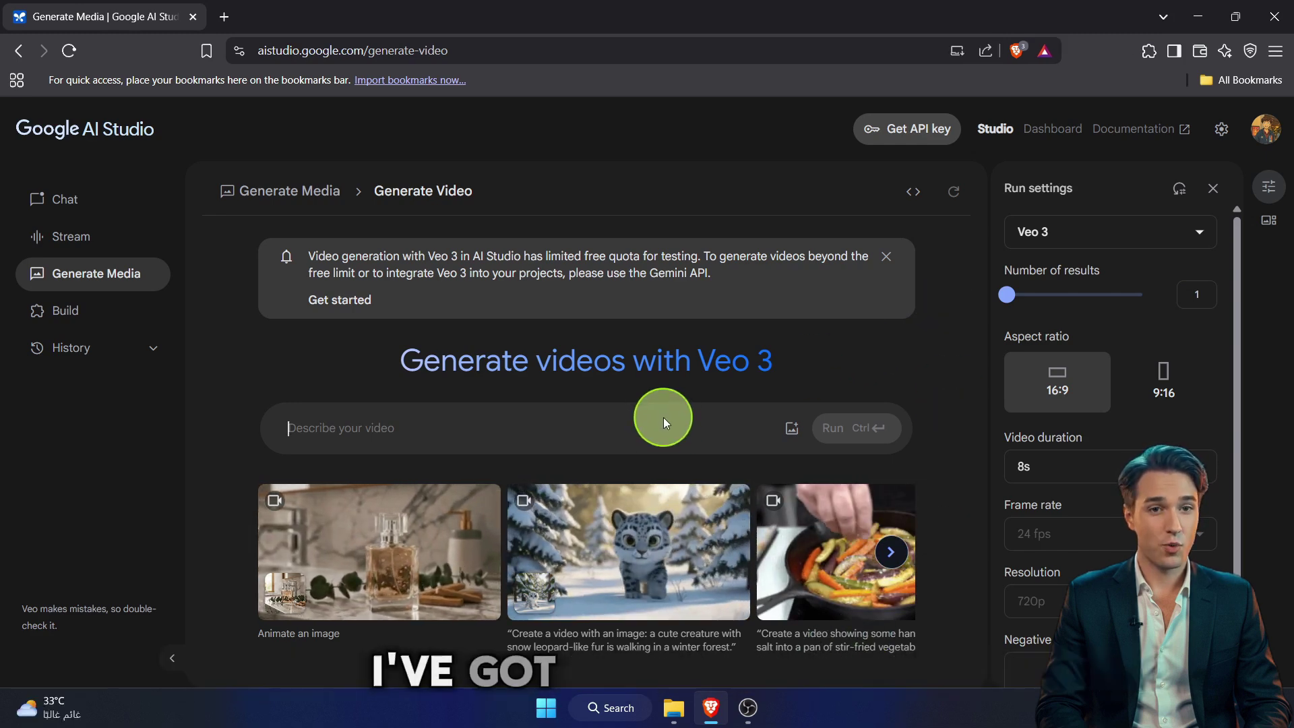
- Paste the Starship sunrise prompt from clipboard history and run Veo 3 generation
key(super+v)
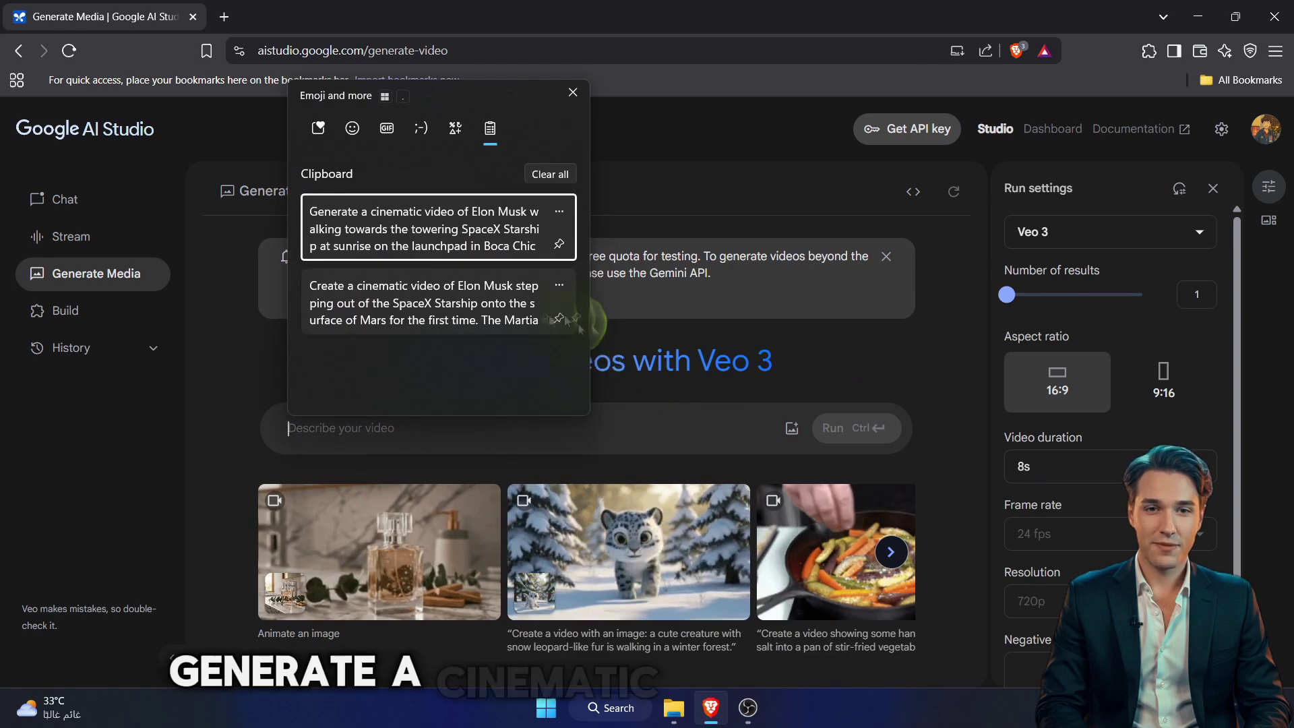
click(442, 234)
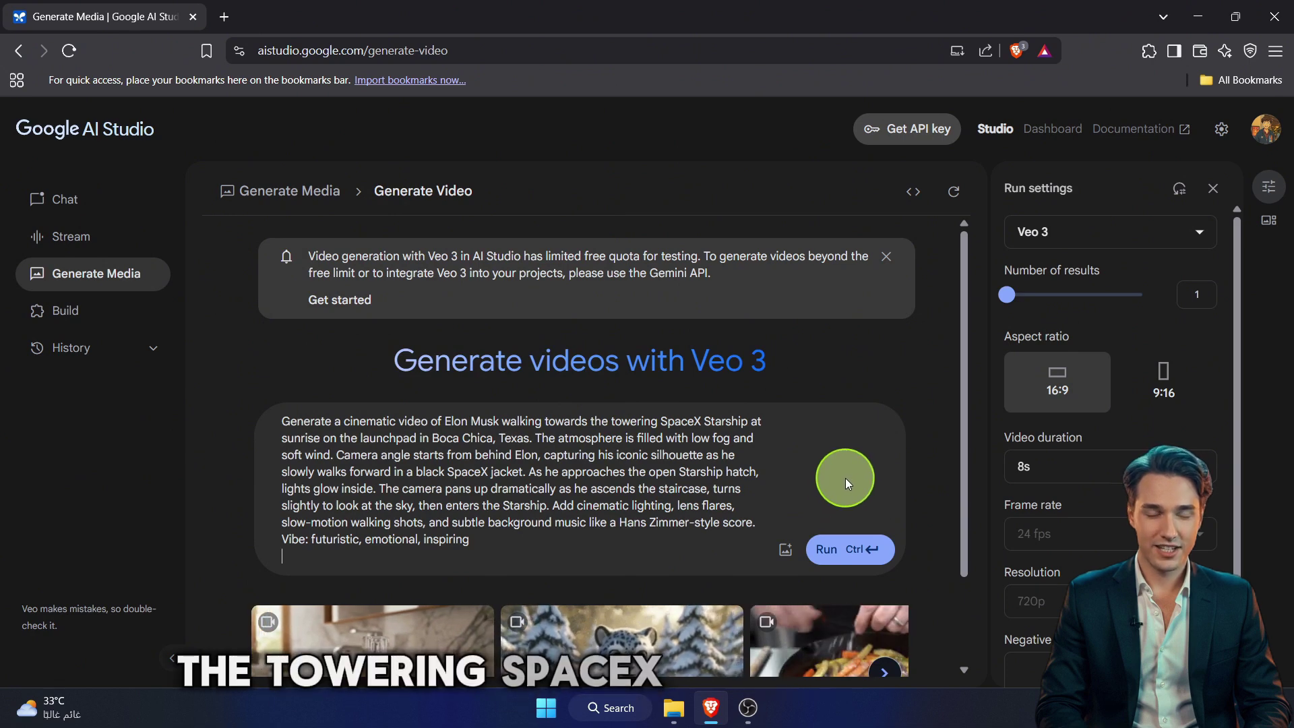
click(853, 549)
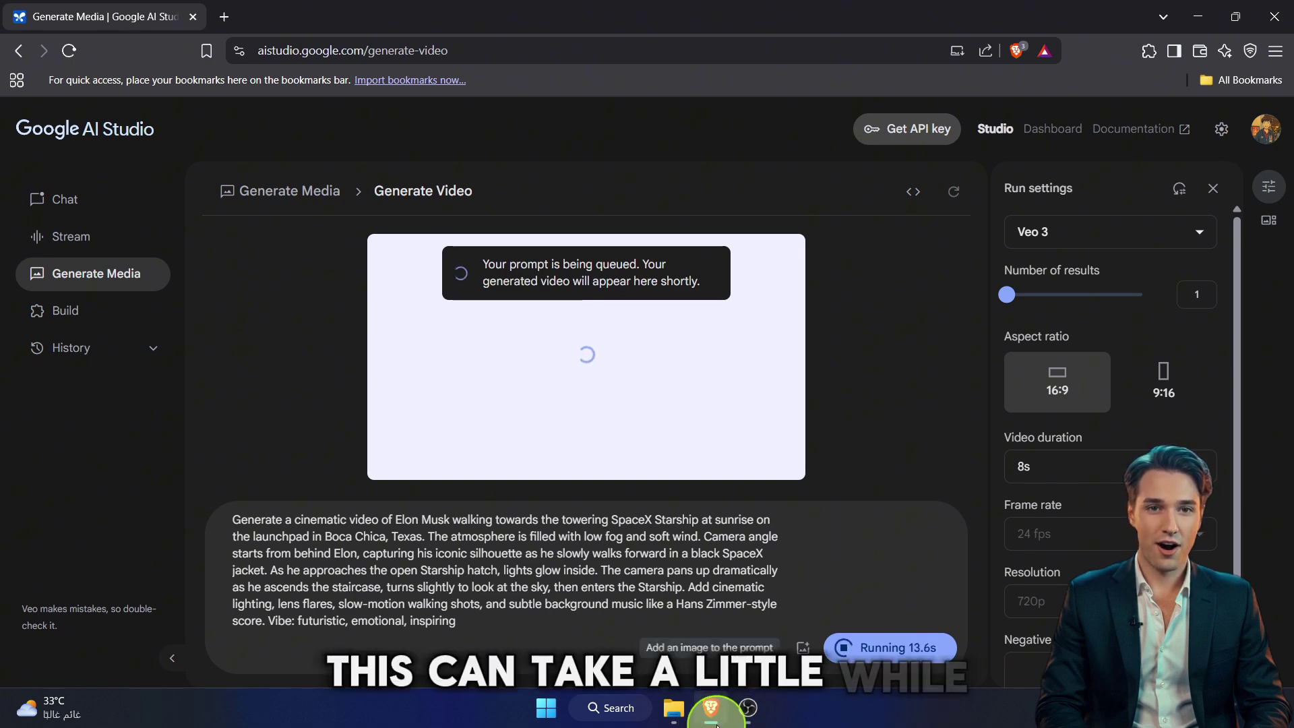
- Play the finished 8-second Starship sunrise video in the enlarged viewer
click(1056, 235)
click(973, 315)
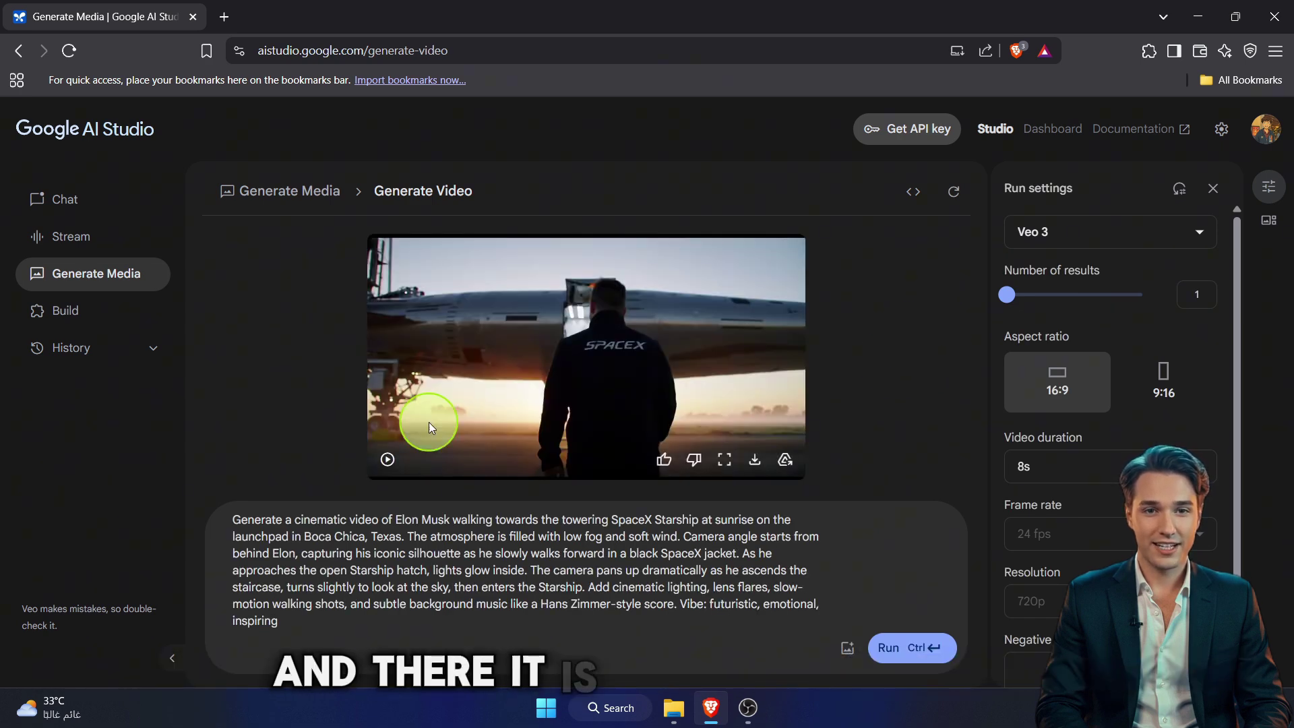
click(724, 459)
click(159, 574)
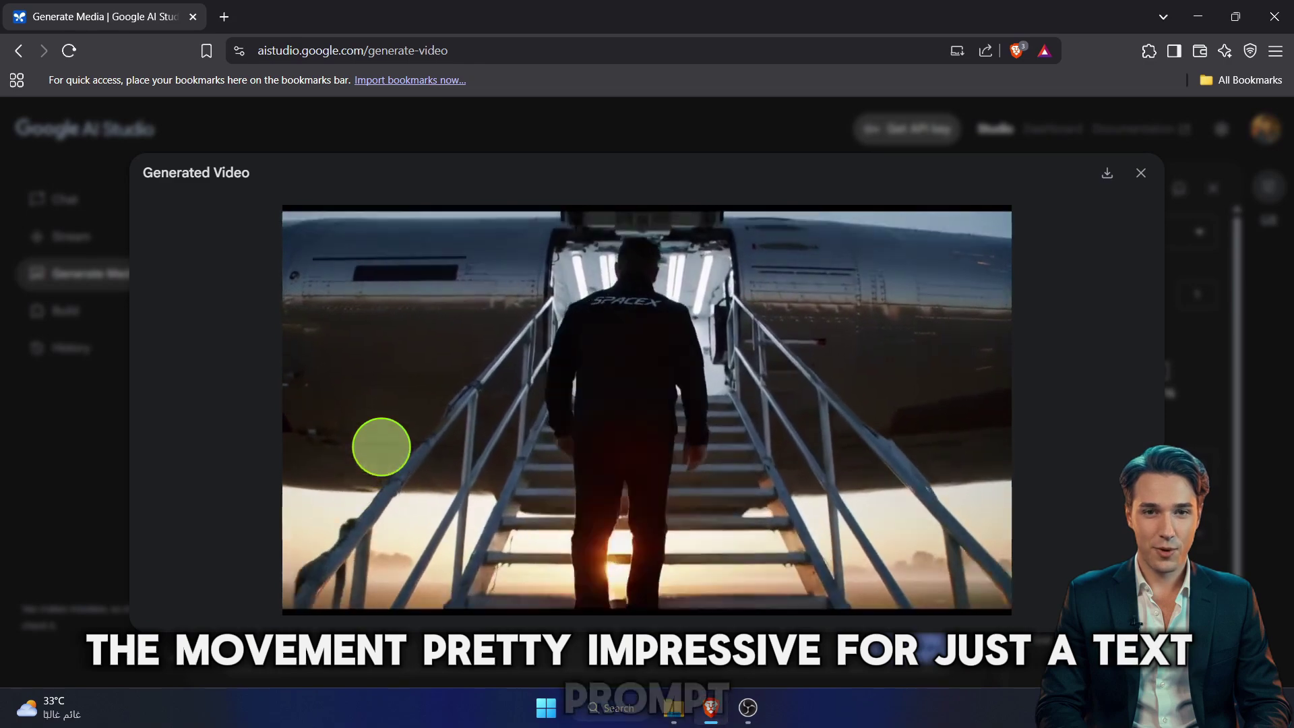
- Swap the Starship prompt for the Mars landing prompt and generate two results
click(1145, 175)
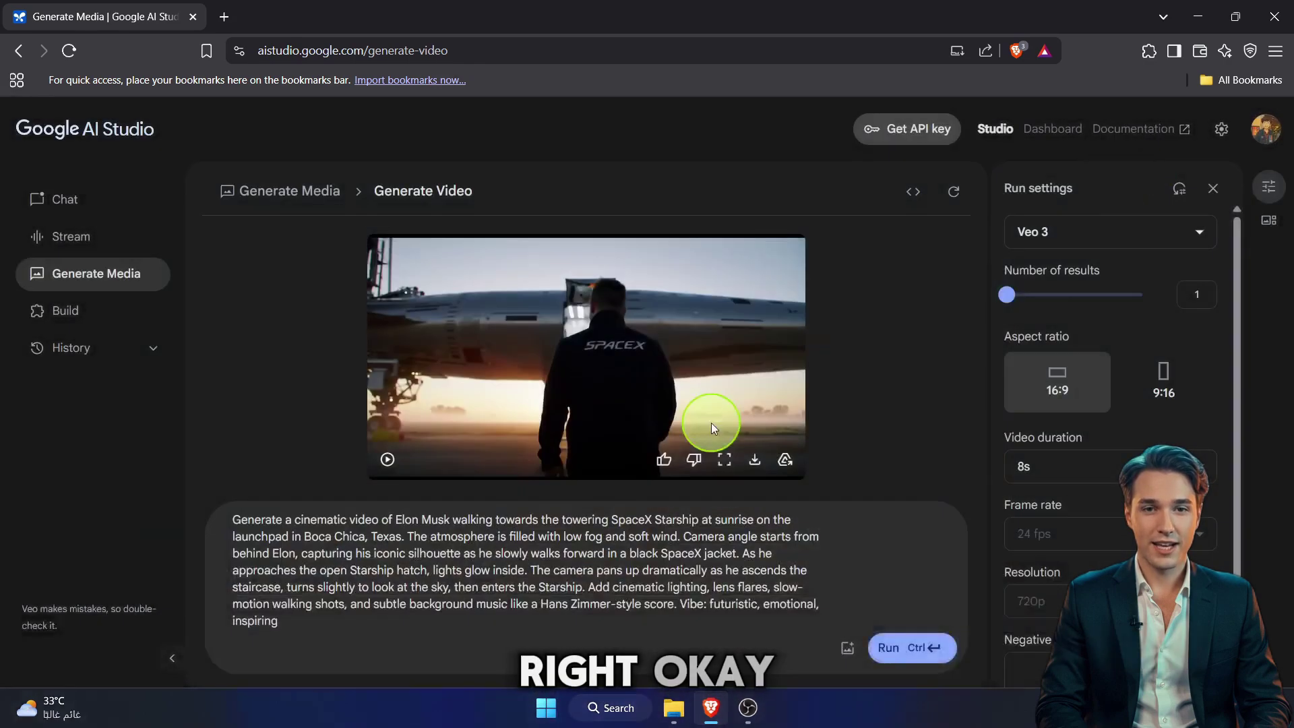
triple_click(720, 534)
key(super+v)
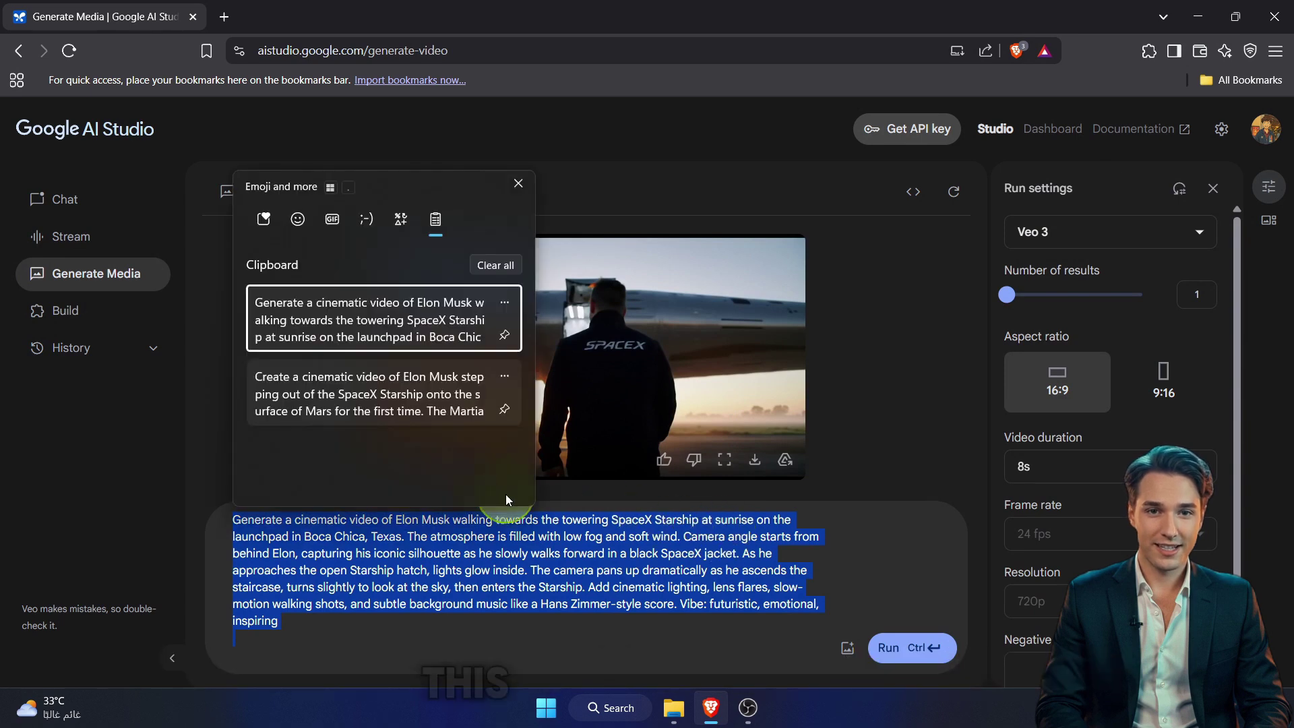
click(379, 397)
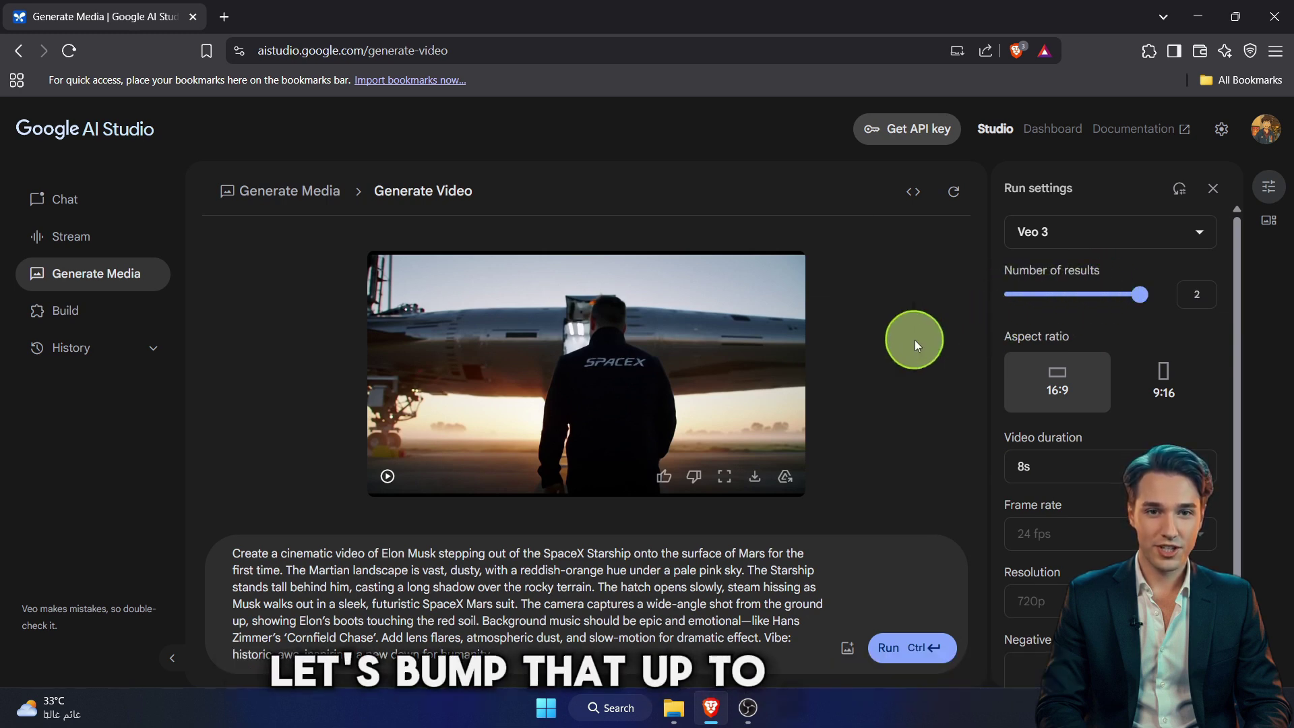
click(906, 652)
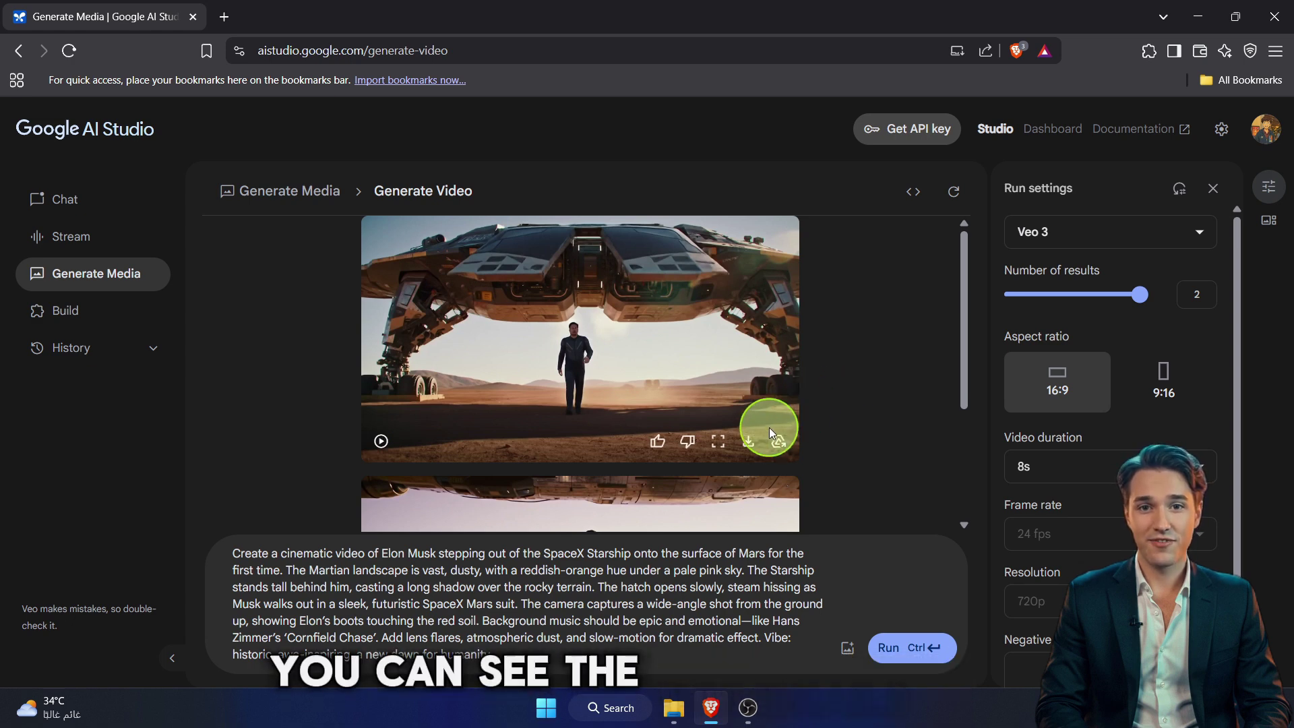
- Play the first Mars landing take enlarged, then close the viewer
click(717, 441)
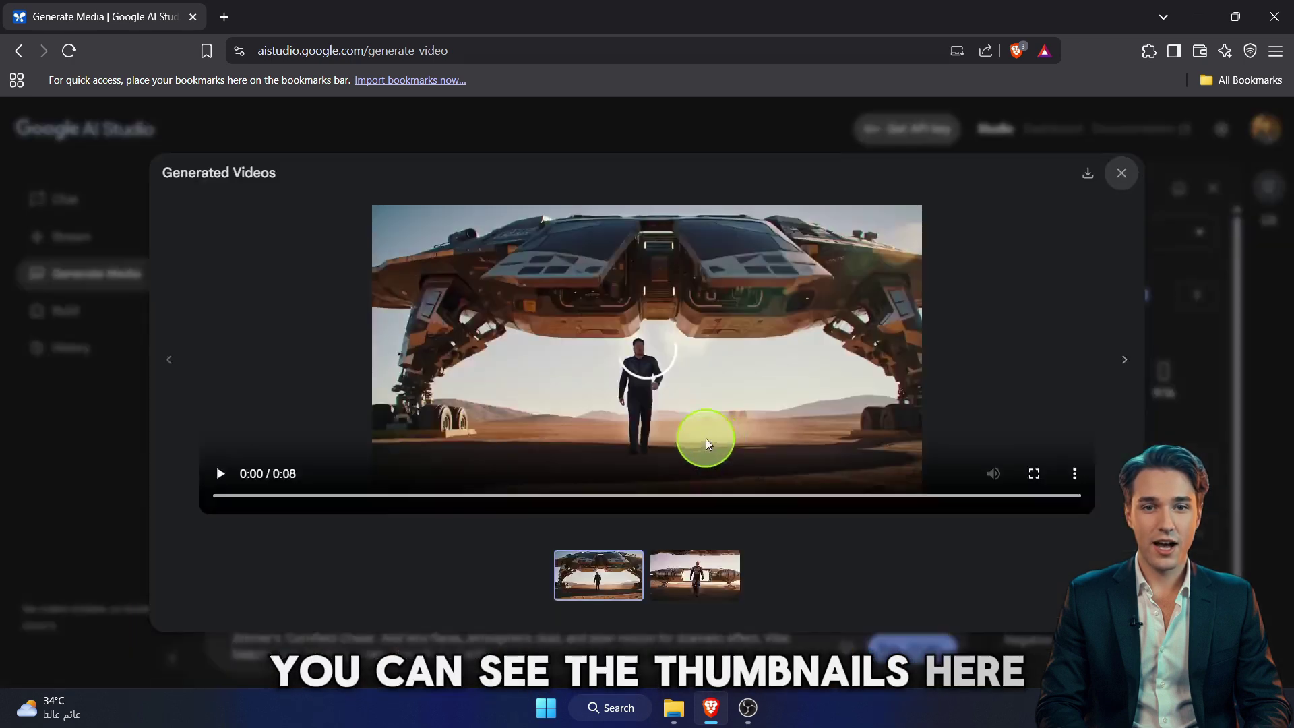
click(221, 475)
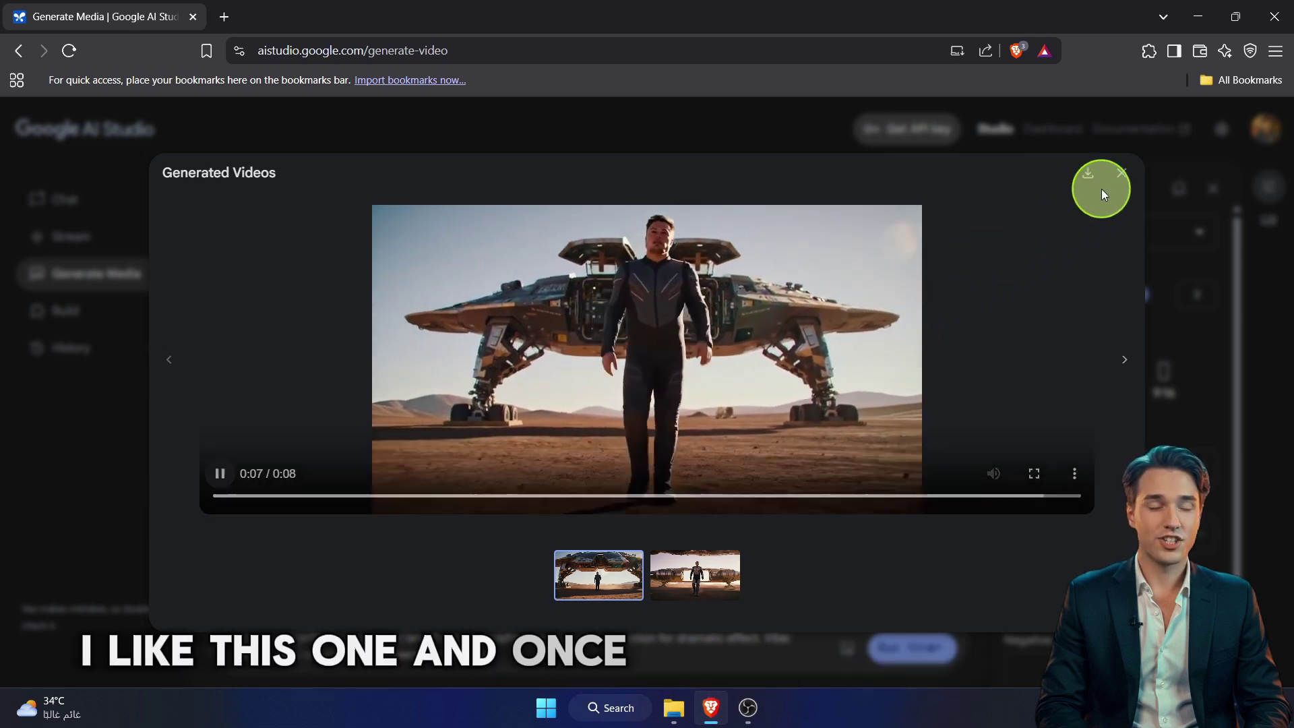
click(1119, 175)
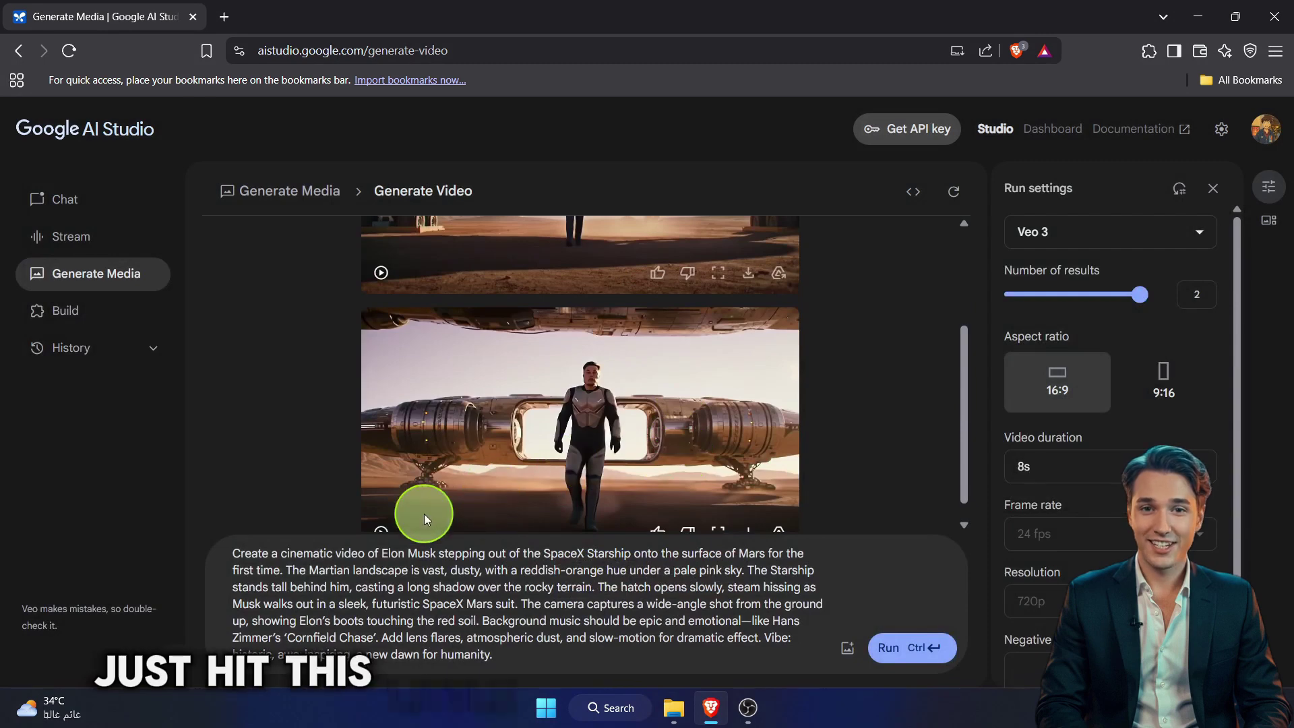
- Play the second Mars take and save it as an MP4 in Downloads
click(380, 530)
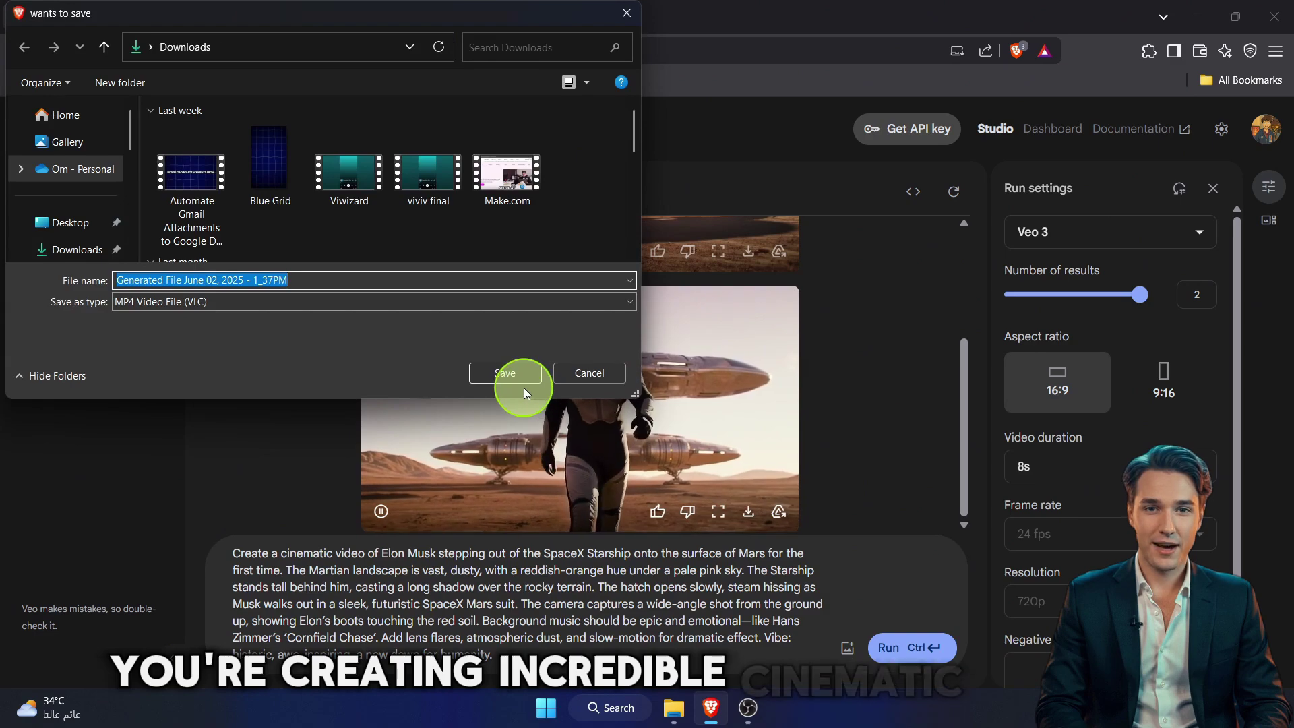
click(517, 380)
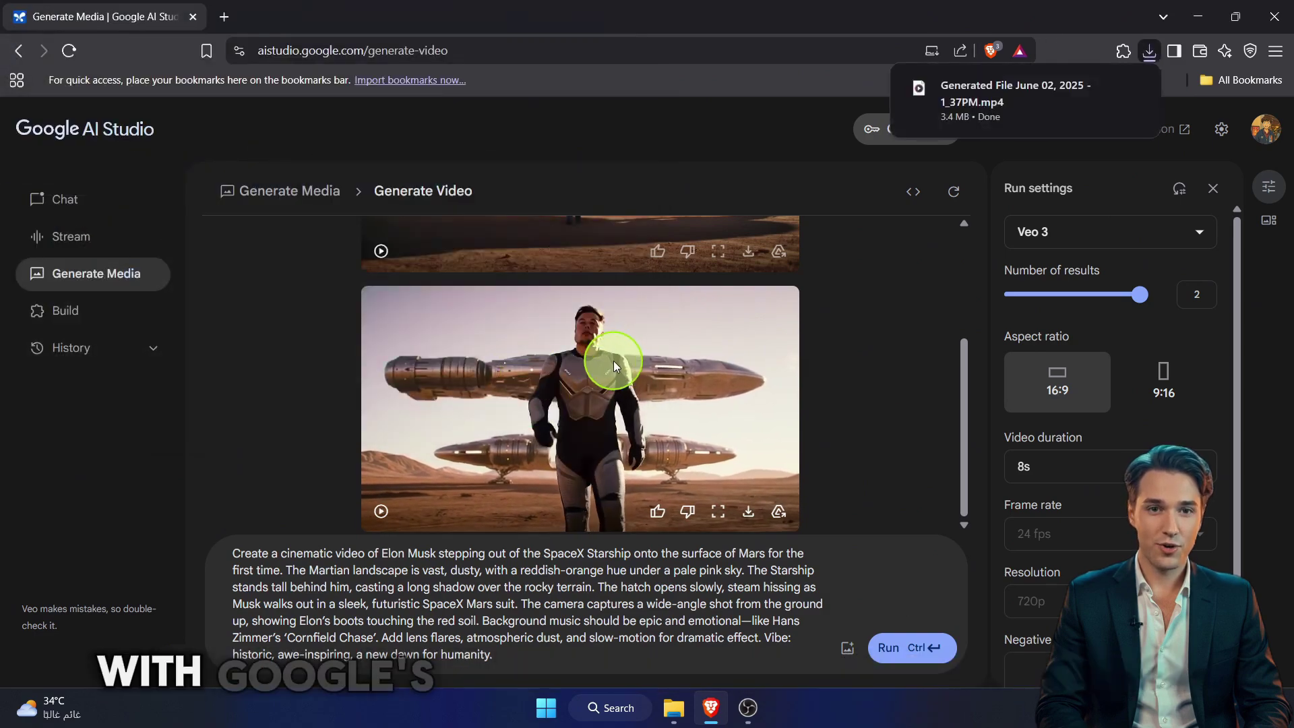